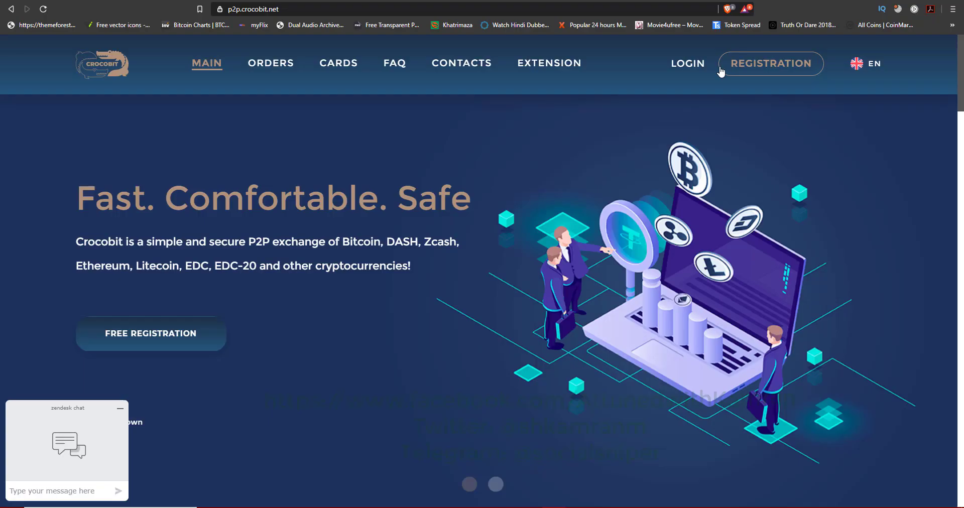
Step: Bring up the CrocoBit login form from the Ecrofund account page
left_click(688, 63)
Step: Log in to CrocoBit with the account e-mail, password and emailed verification code
left_click(547, 160)
left_click(421, 234)
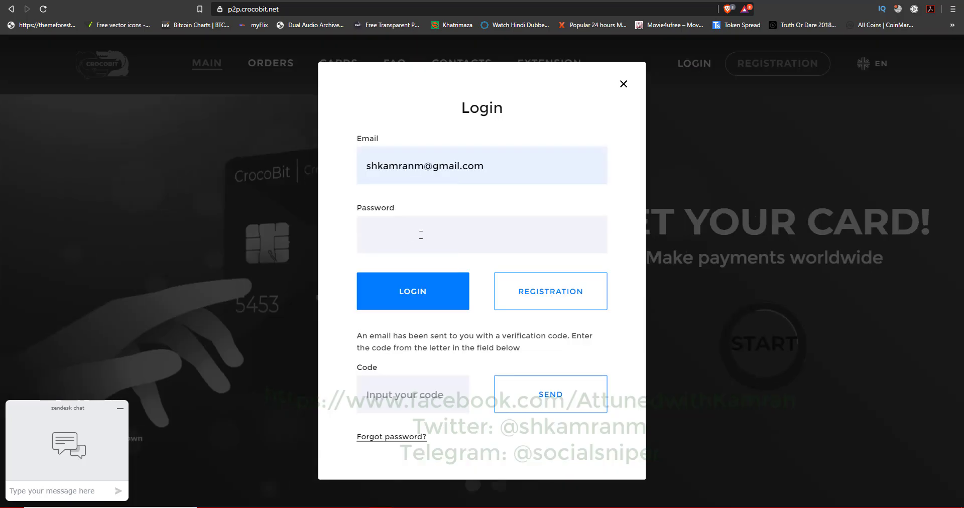
type("•••••••••")
left_click(410, 291)
left_click(422, 401)
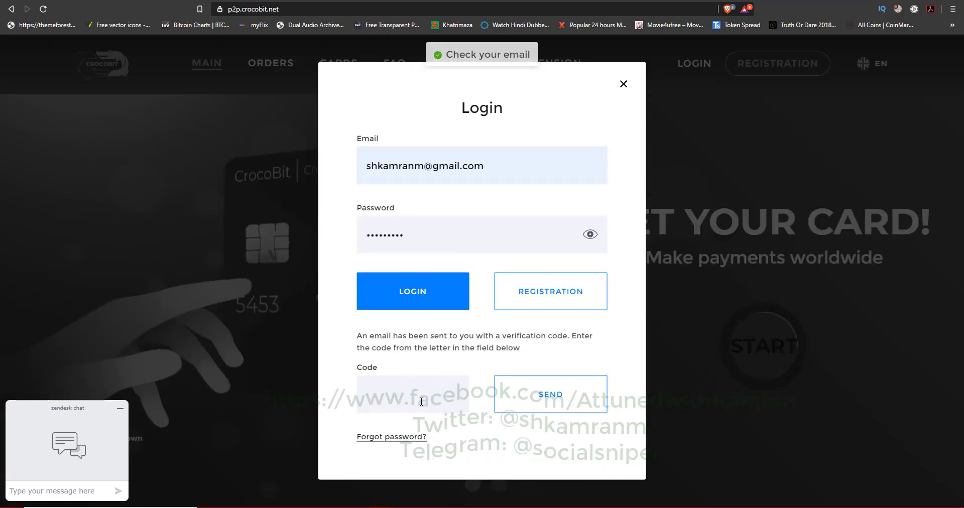
left_click(513, 403)
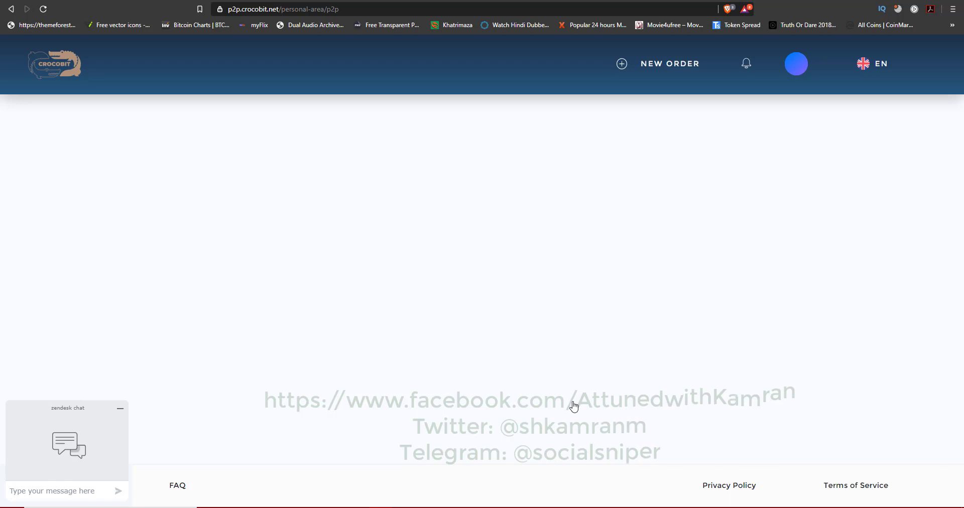
Step: Open Profile settings and expand Friend Verification to confirm it shows Verified
left_click(122, 413)
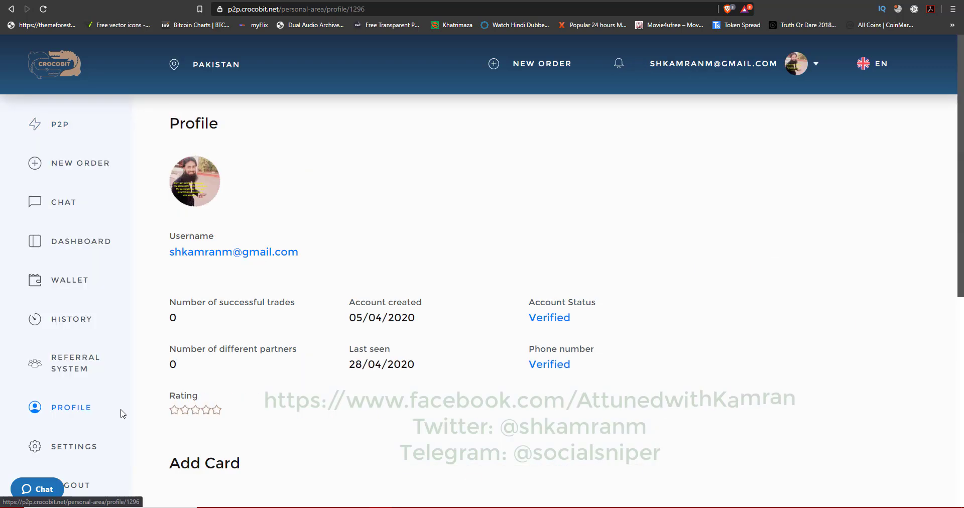
left_click(85, 446)
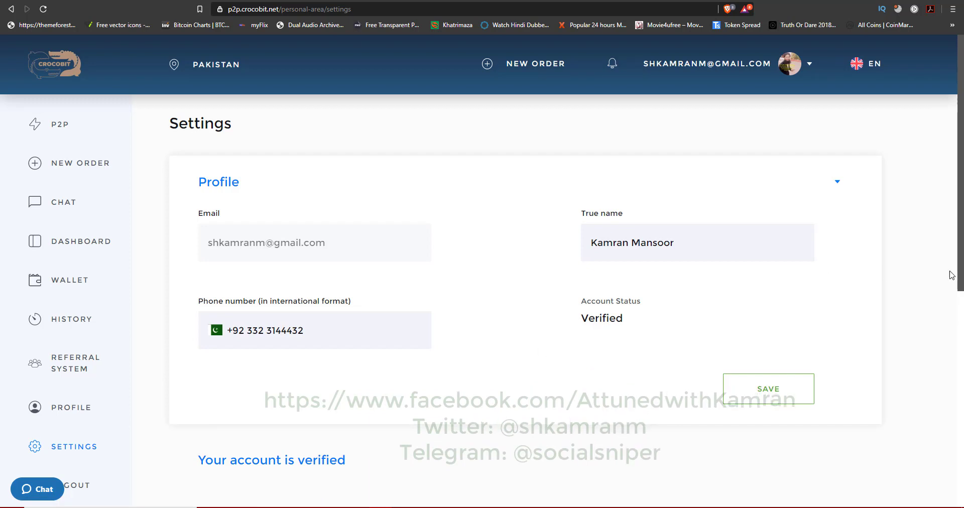
scroll(886, 307, "down", 4)
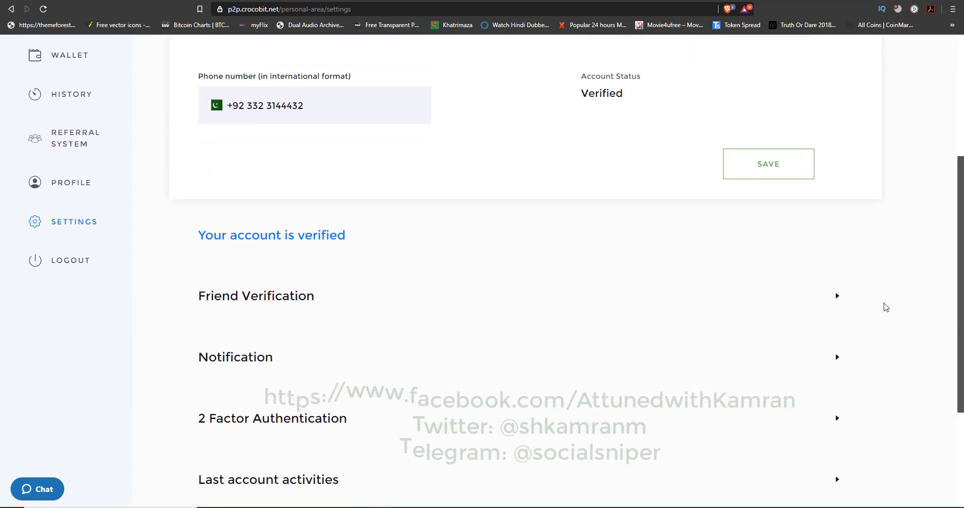
left_click(839, 299)
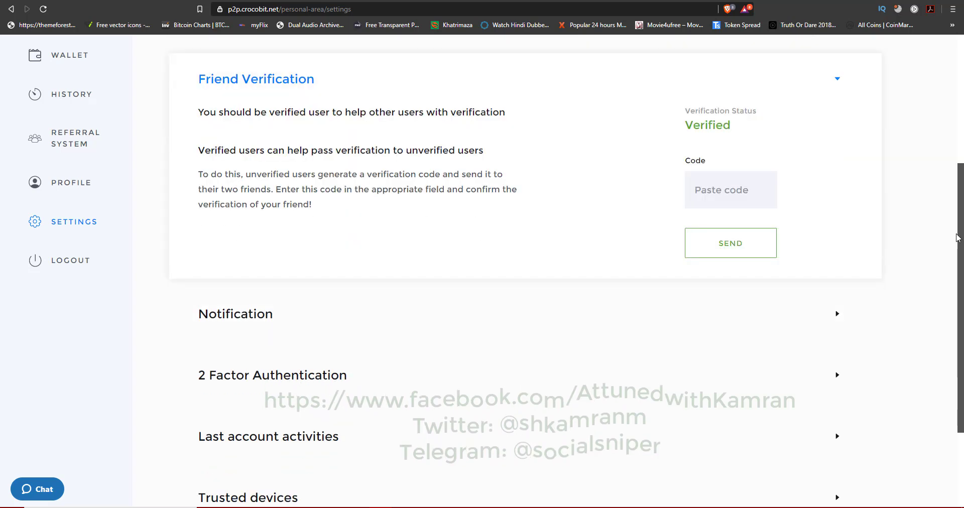
left_click_drag(957, 238, 786, 200)
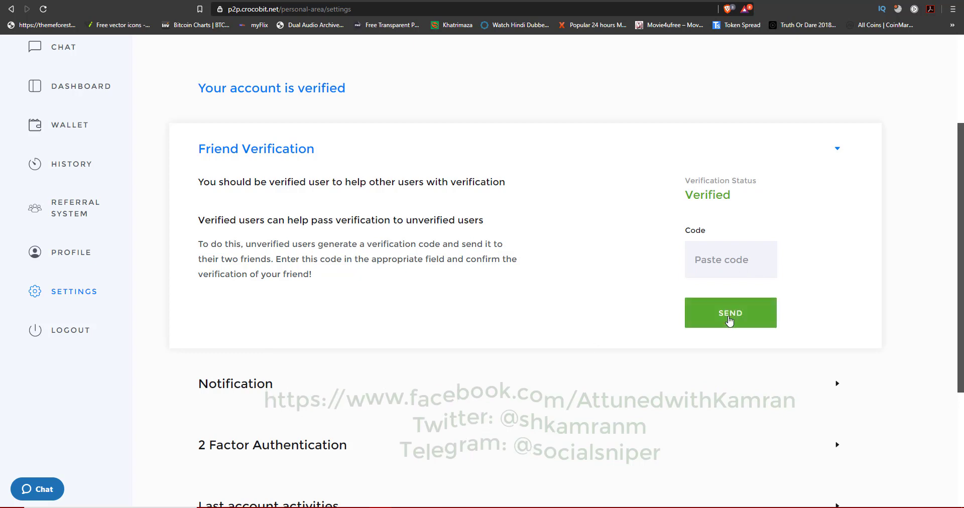
scroll(601, 372, "down", 2)
scroll(602, 373, "down", 3)
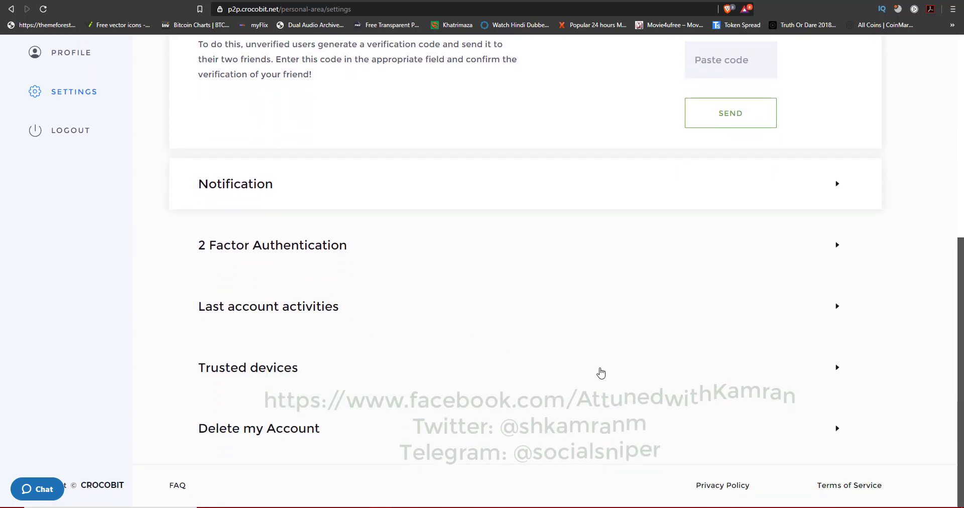
scroll(601, 372, "up", 5)
Step: Review the three level-1 referrals on the Referral System page and copy the referral link
left_click(75, 279)
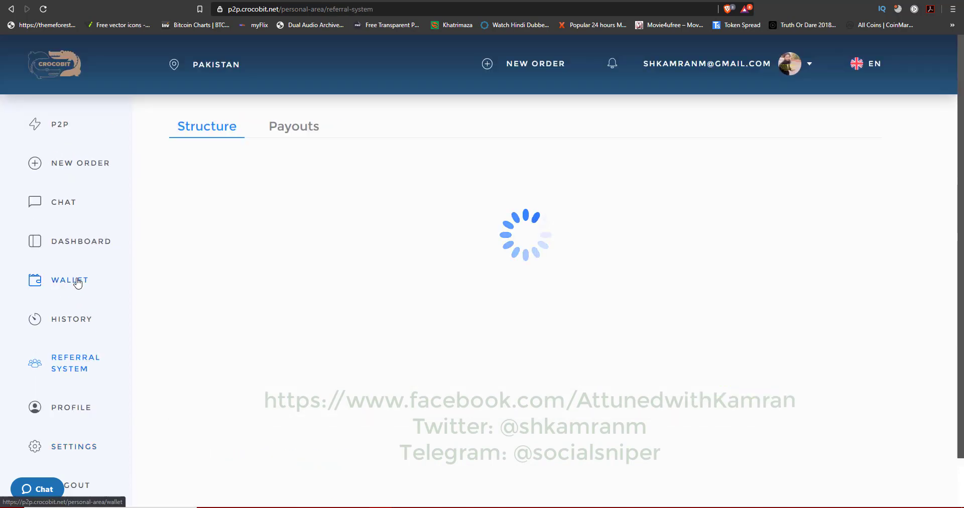
scroll(377, 406, "down", 3)
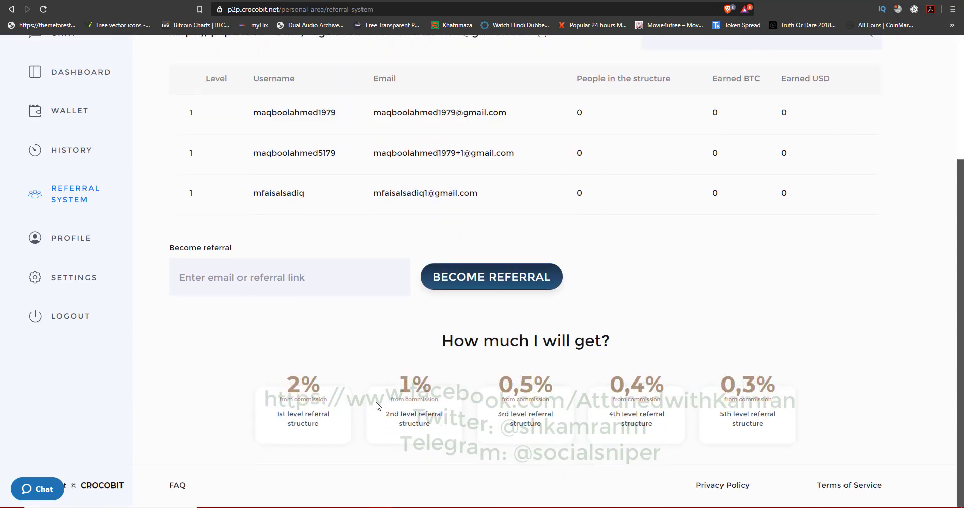
scroll(377, 405, "up", 3)
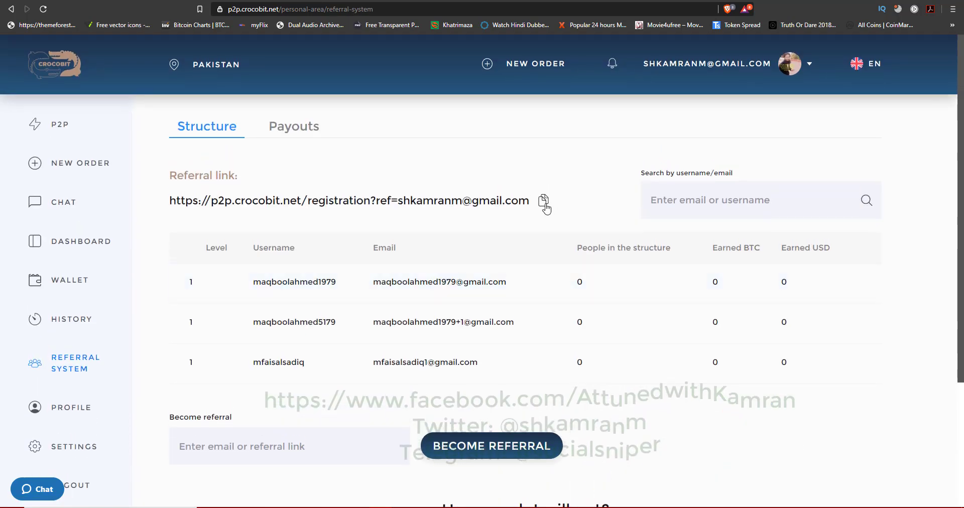
left_click(544, 206)
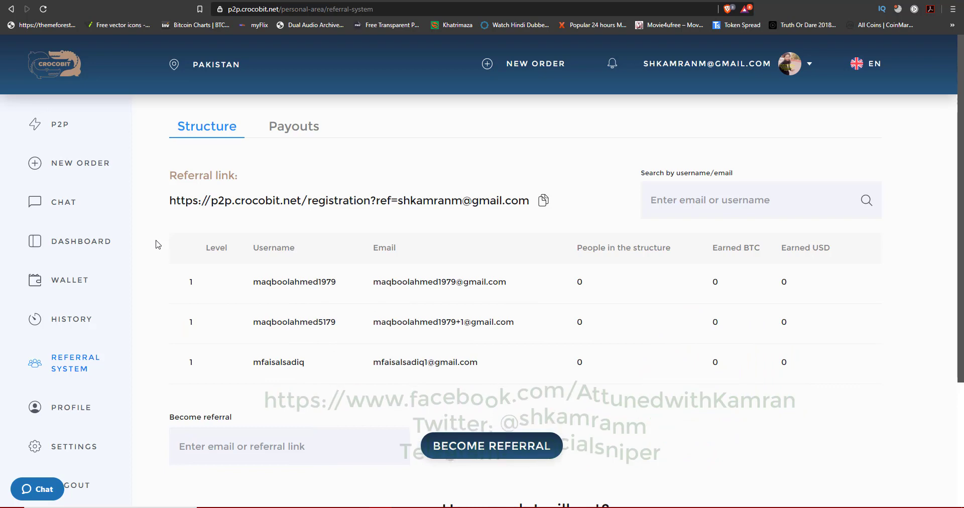
Step: Show the EDC deposit wallet name and memo code from the Wallet page
left_click(68, 290)
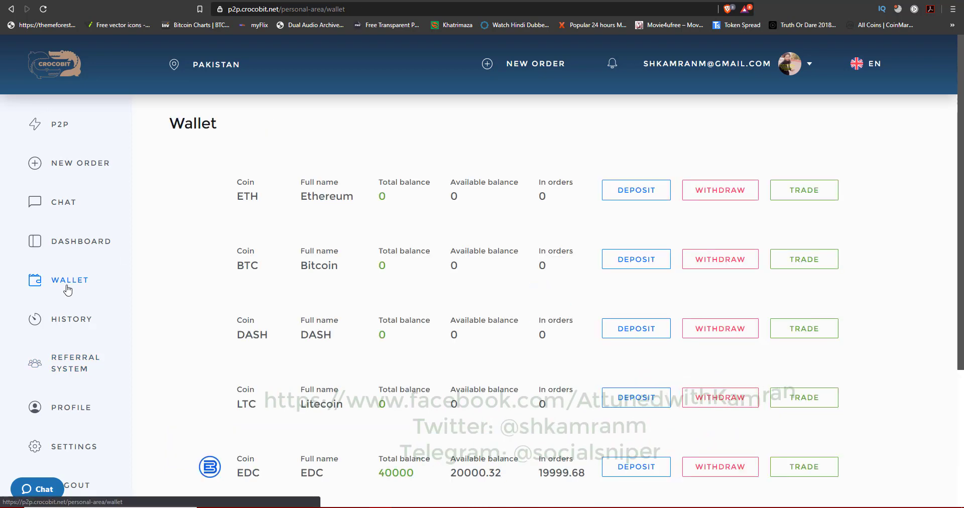
scroll(622, 333, "down", 4)
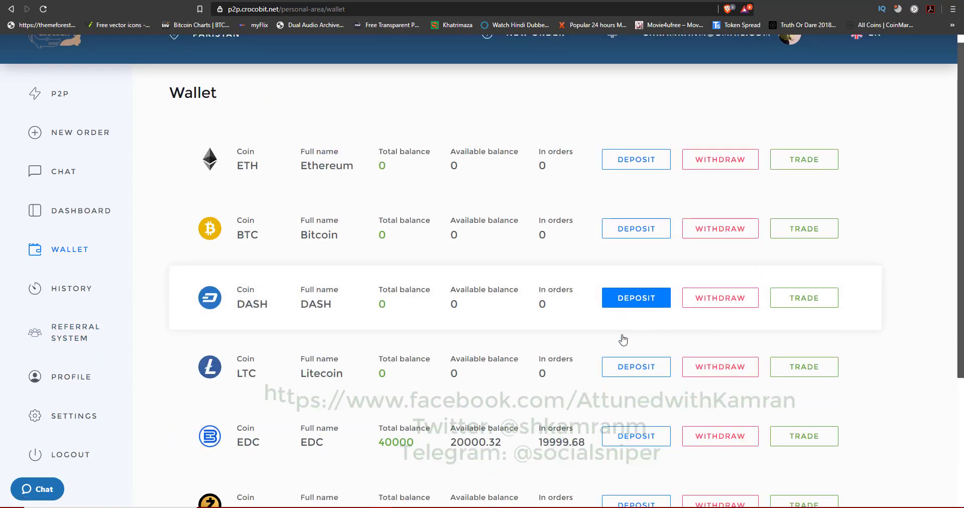
scroll(623, 340, "up", 3)
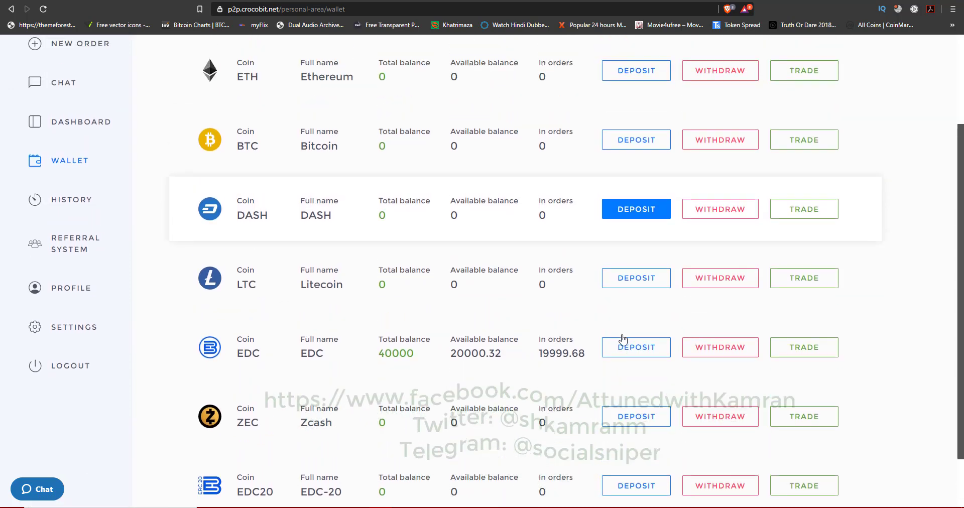
scroll(623, 340, "down", 1)
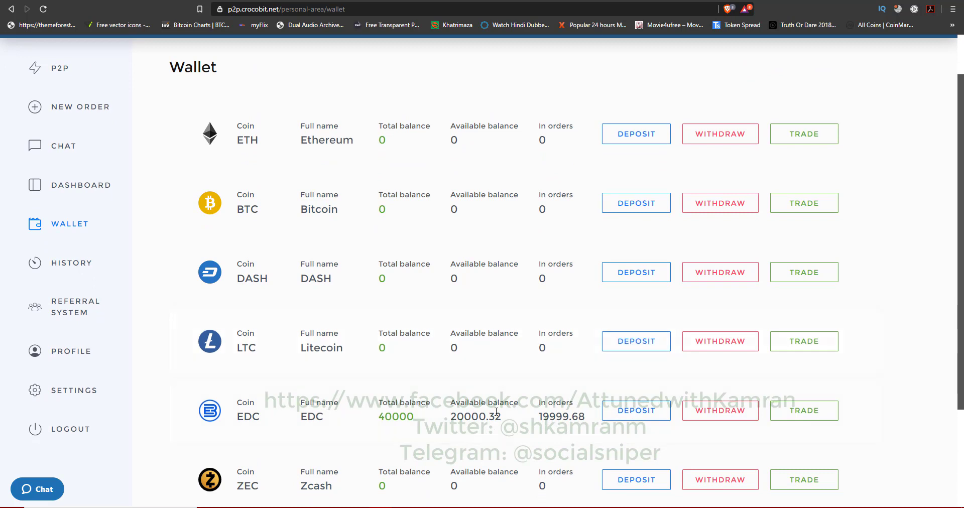
left_click(626, 414)
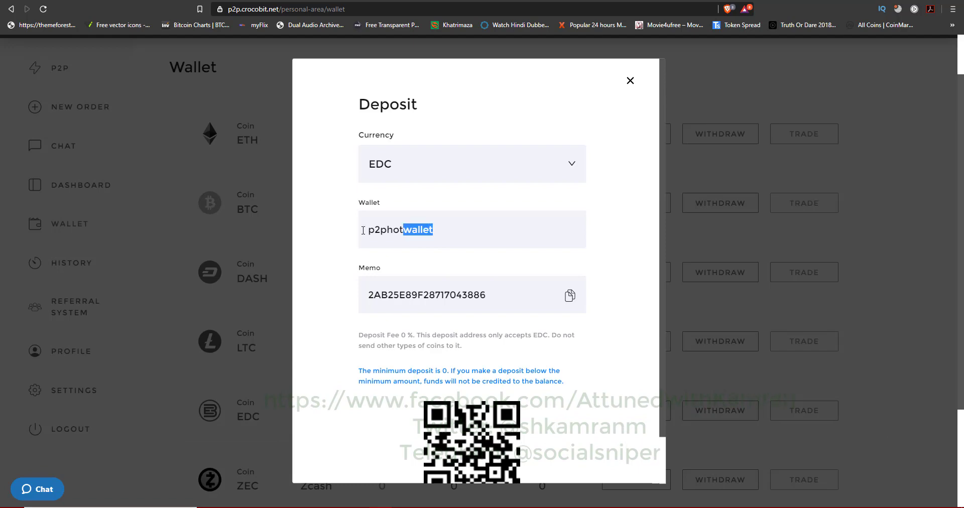
Step: Send 20,000 EDC to the p2photwallet deposit wallet with the deposit memo attached
key("alt+Tab")
left_click(81, 139)
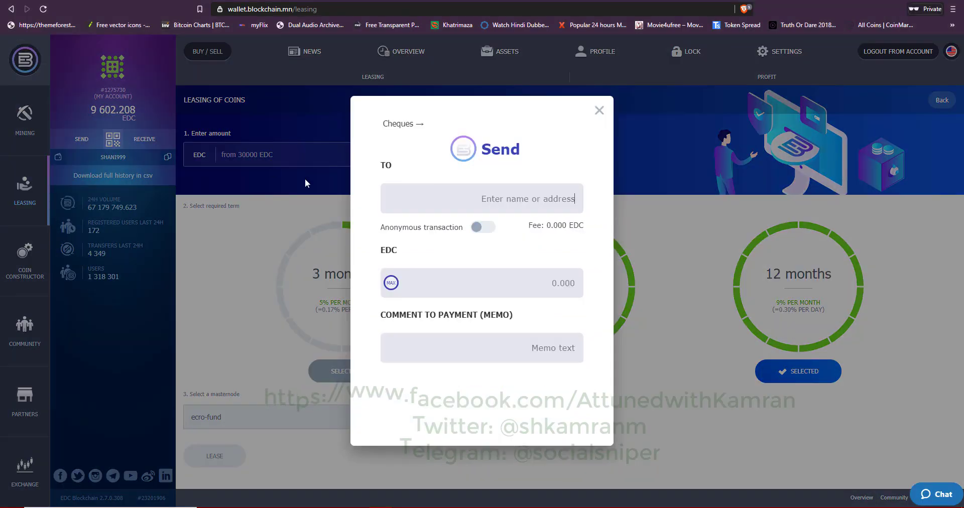
left_click(449, 202)
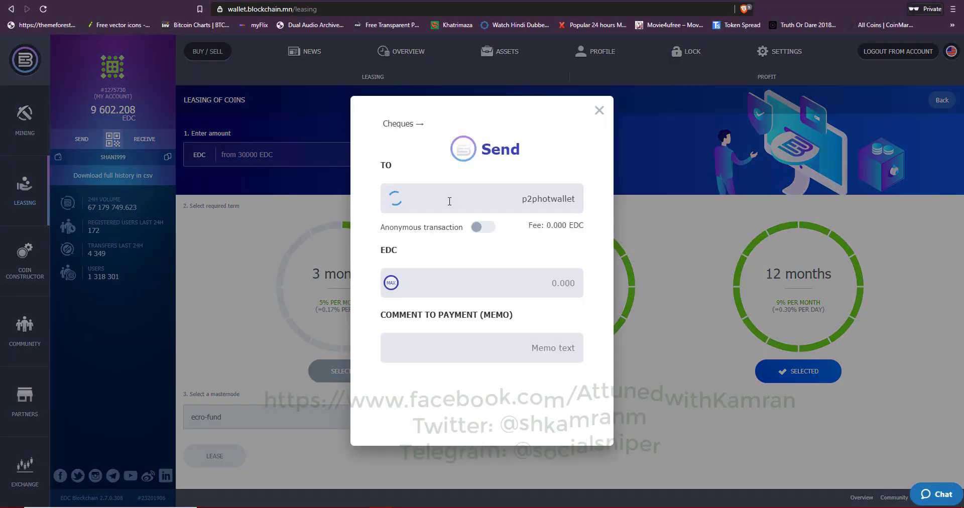
left_click(534, 293)
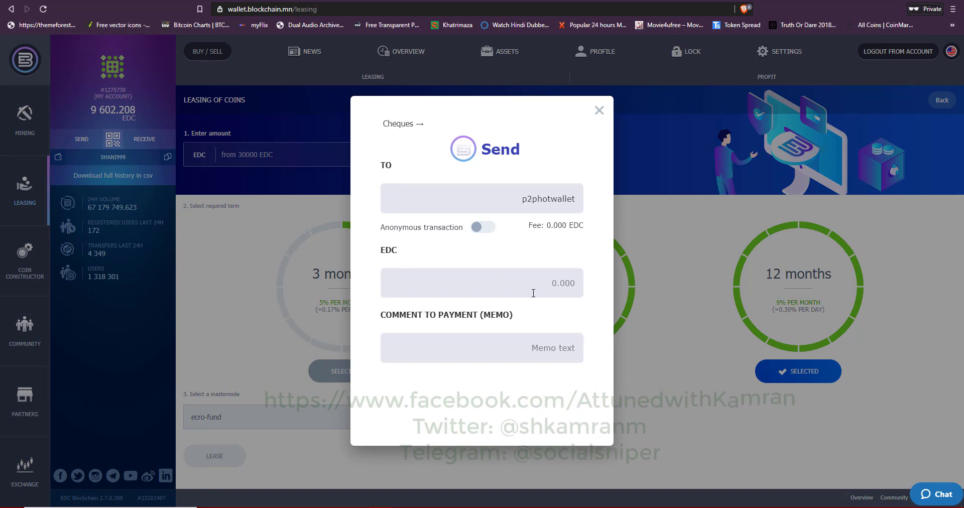
type("2000")
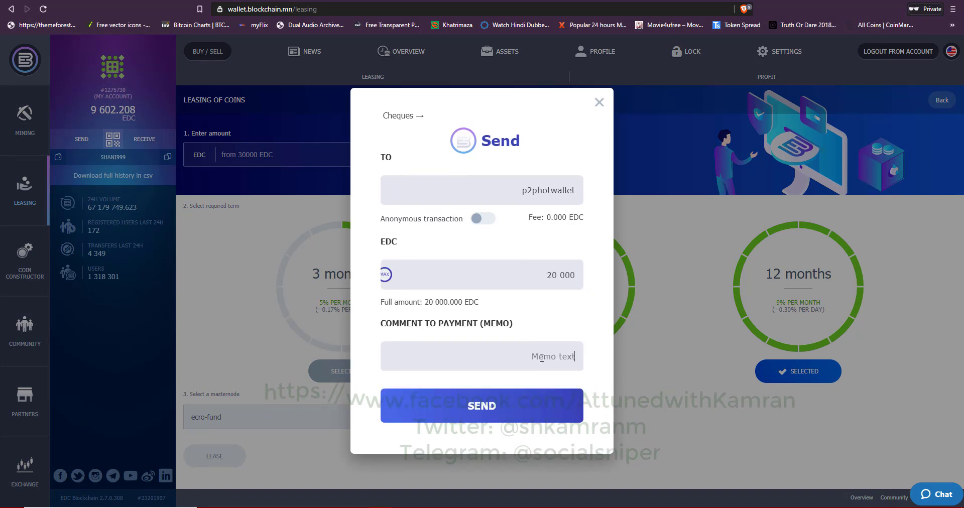
key("alt+Tab")
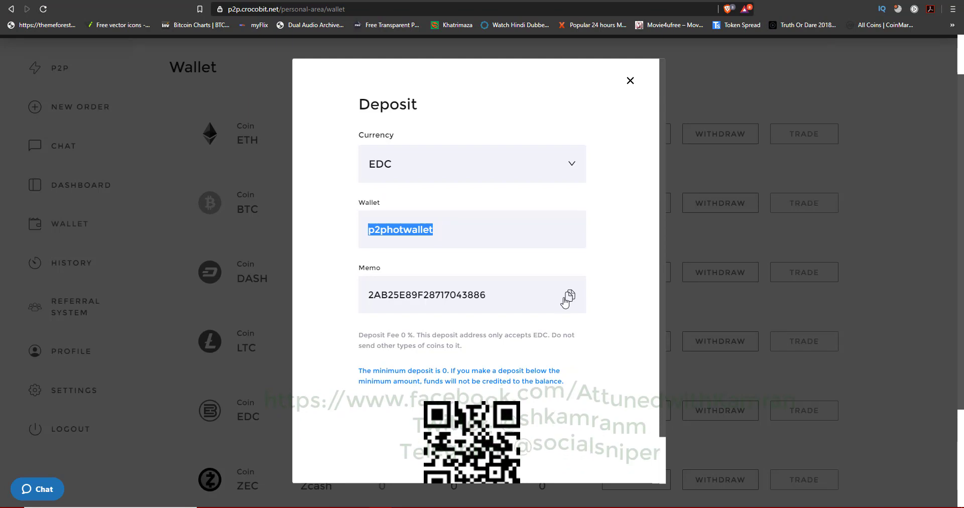
left_click(571, 296)
key("alt+Tab")
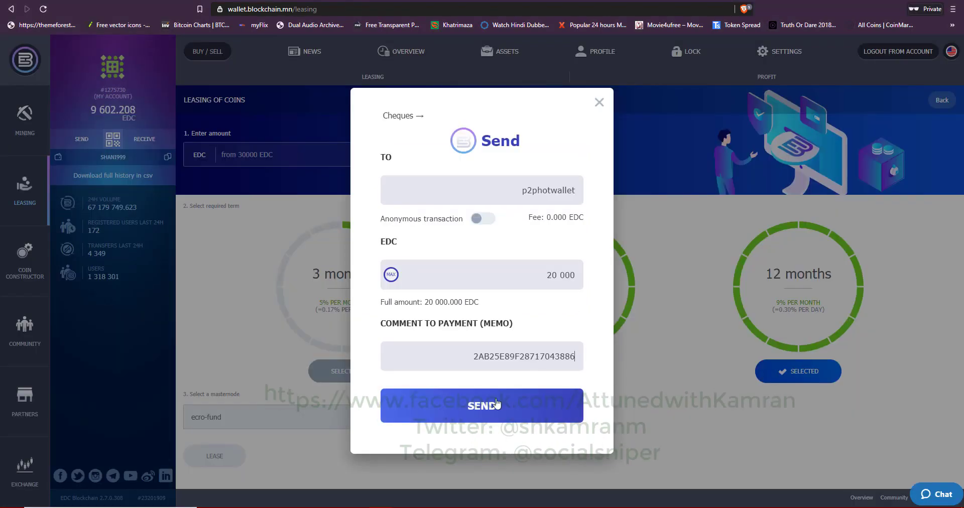
left_click(482, 407)
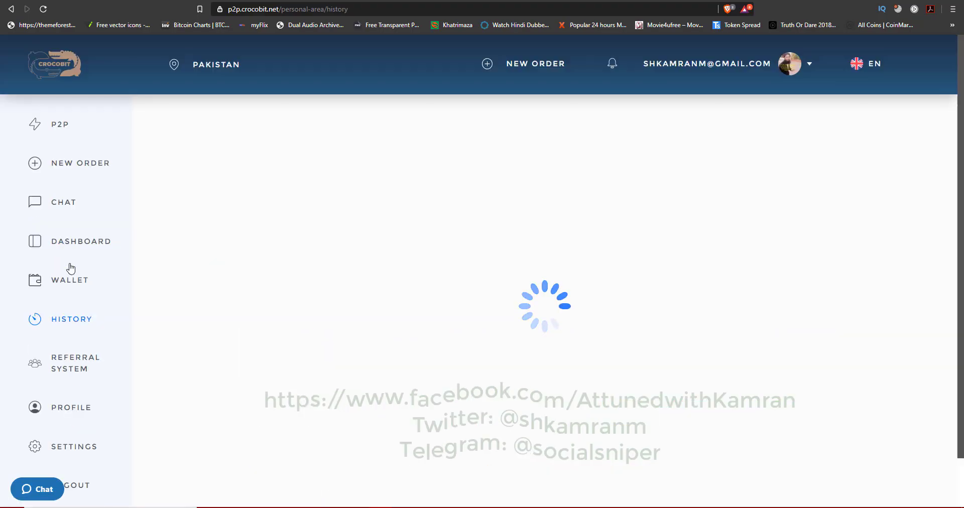
Step: Start a new order, try the Buy order type and browse the payment methods
scroll(526, 402, "down", 5)
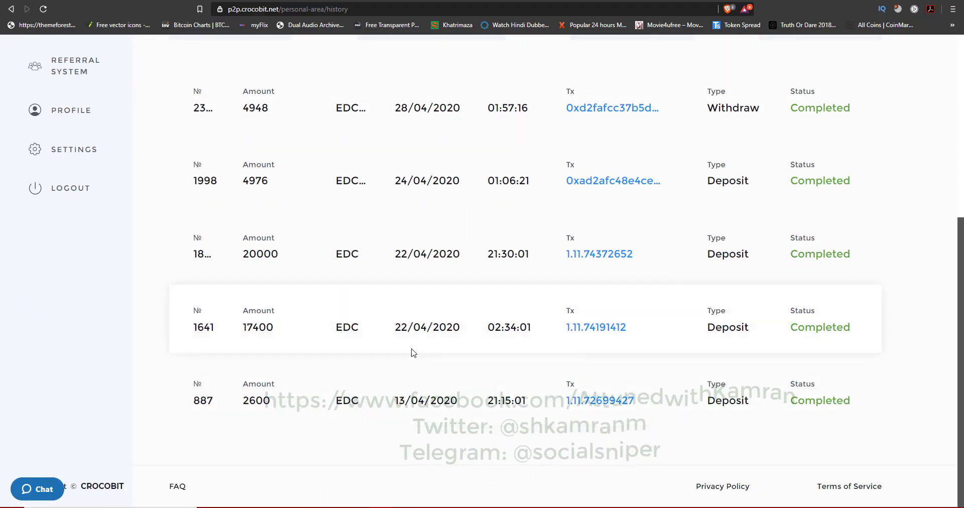
scroll(301, 341, "up", 1)
scroll(566, 398, "up", 3)
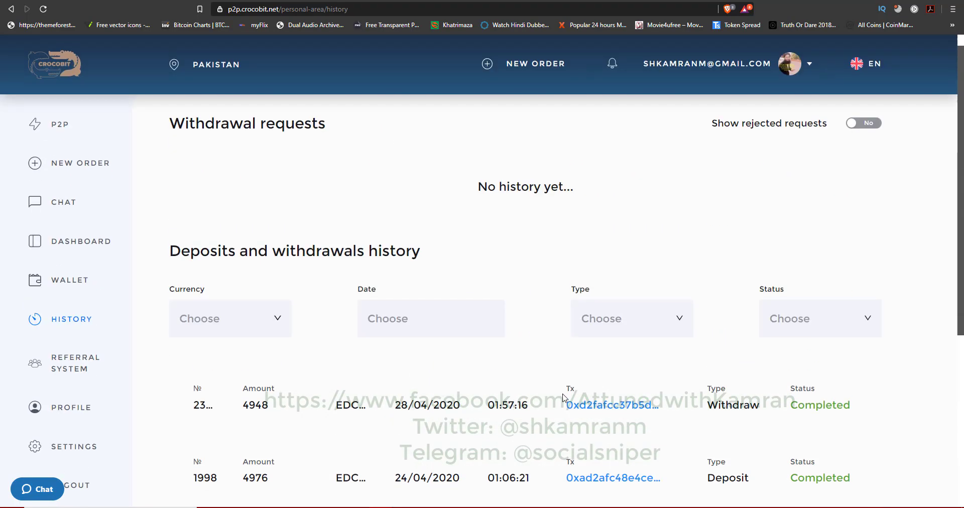
left_click(66, 170)
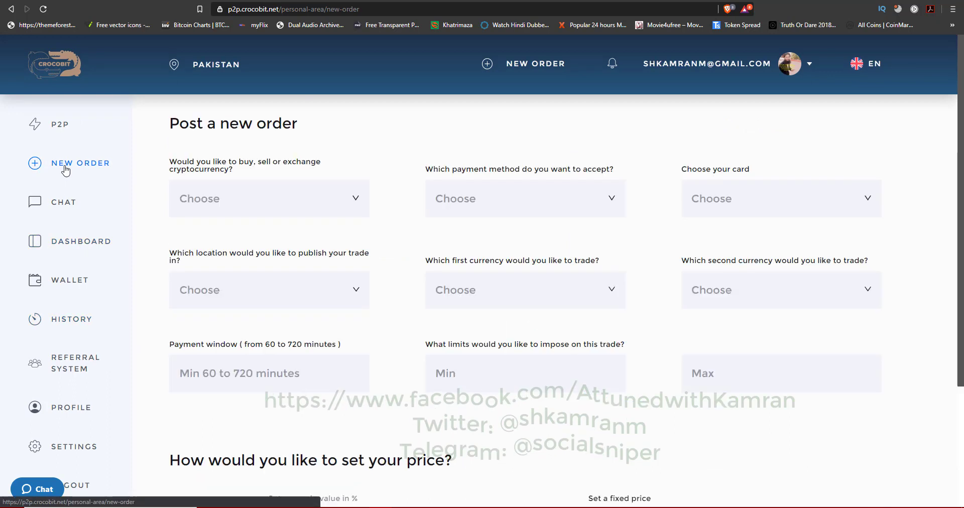
left_click(354, 201)
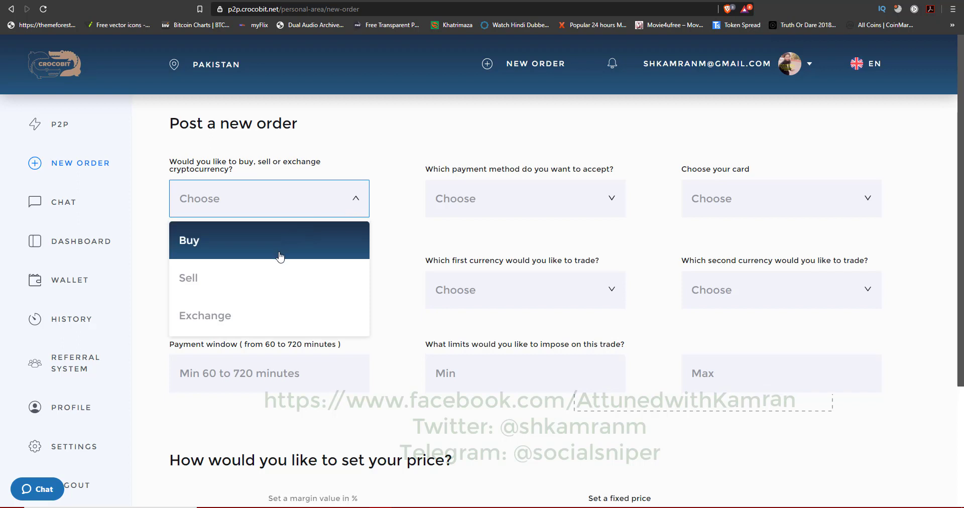
left_click(280, 253)
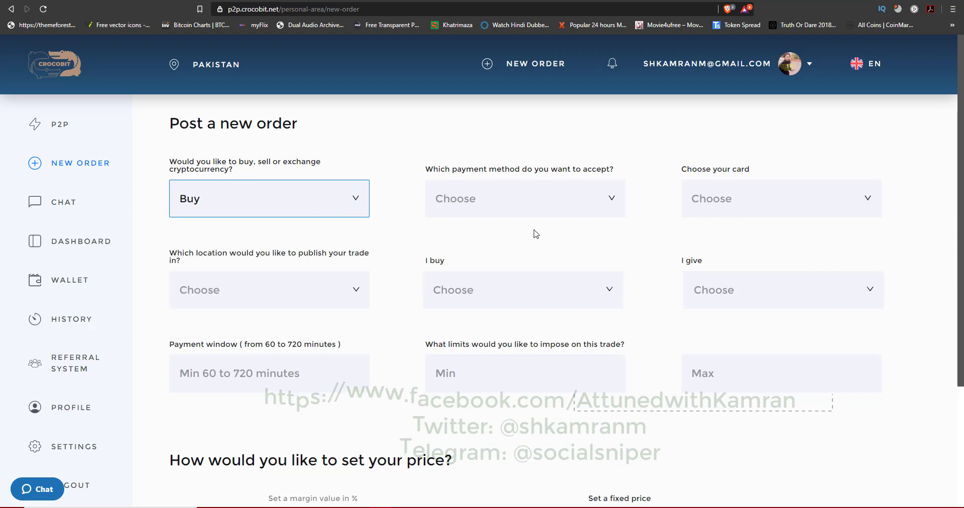
left_click(614, 207)
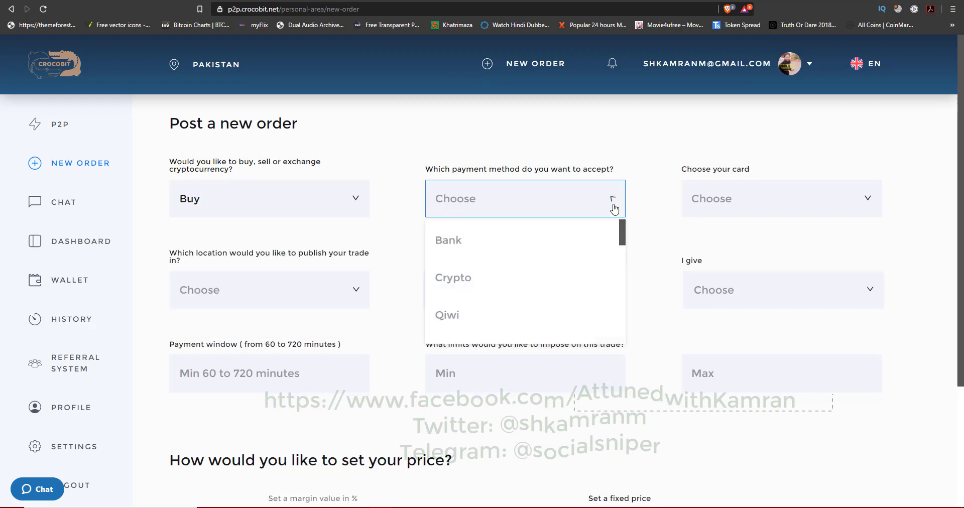
double_click(628, 261)
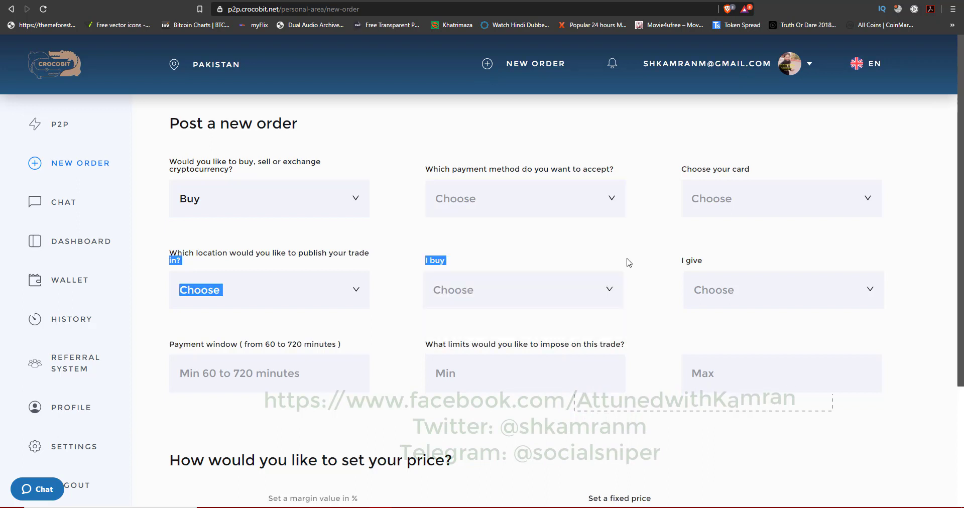
left_click(617, 206)
scroll(622, 230, "down", 6)
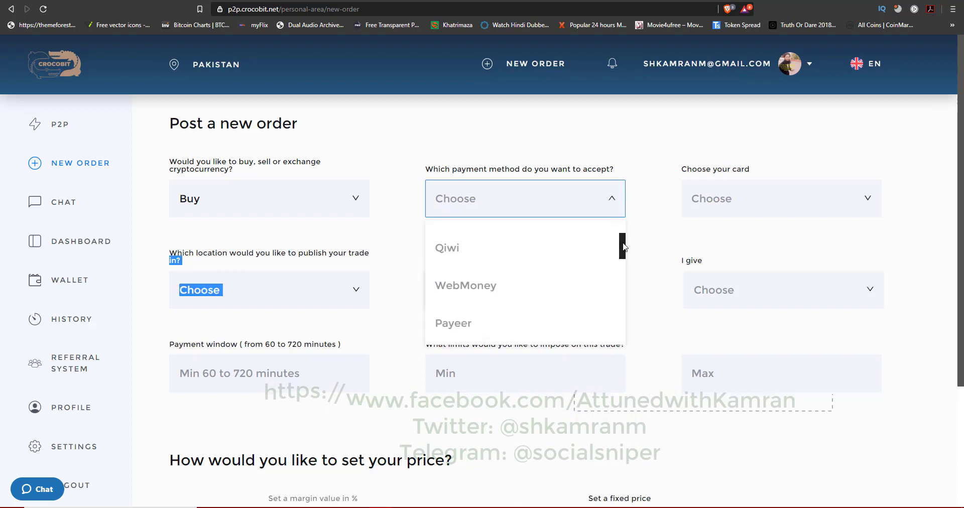
Step: Try the Sell order type, then settle on Exchange with Crypto as payment
left_click(355, 198)
left_click(338, 270)
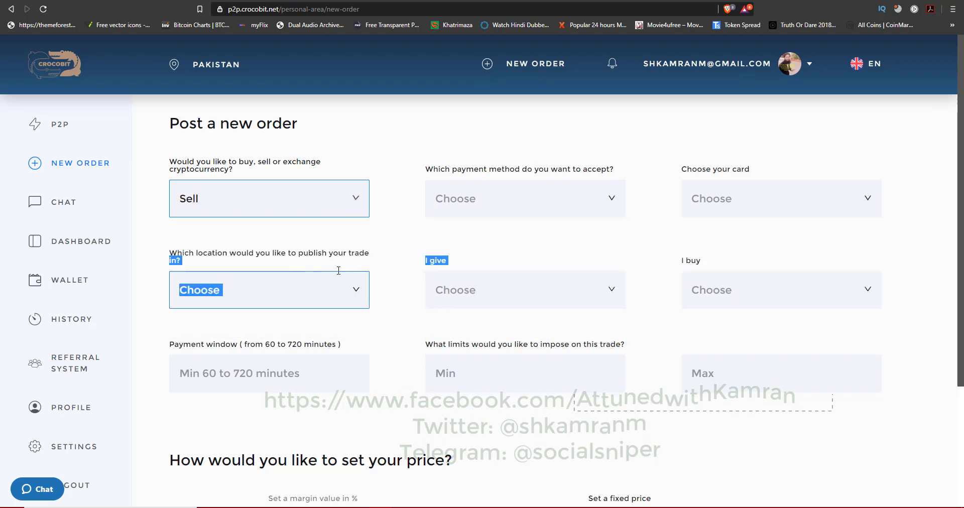
left_click(610, 206)
left_click_drag(622, 240, 625, 338)
left_click(355, 199)
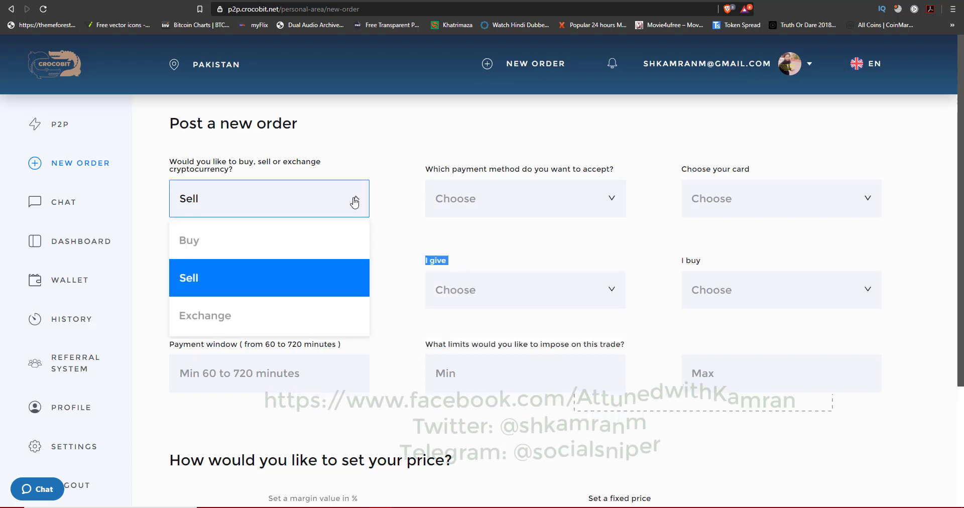
left_click(281, 316)
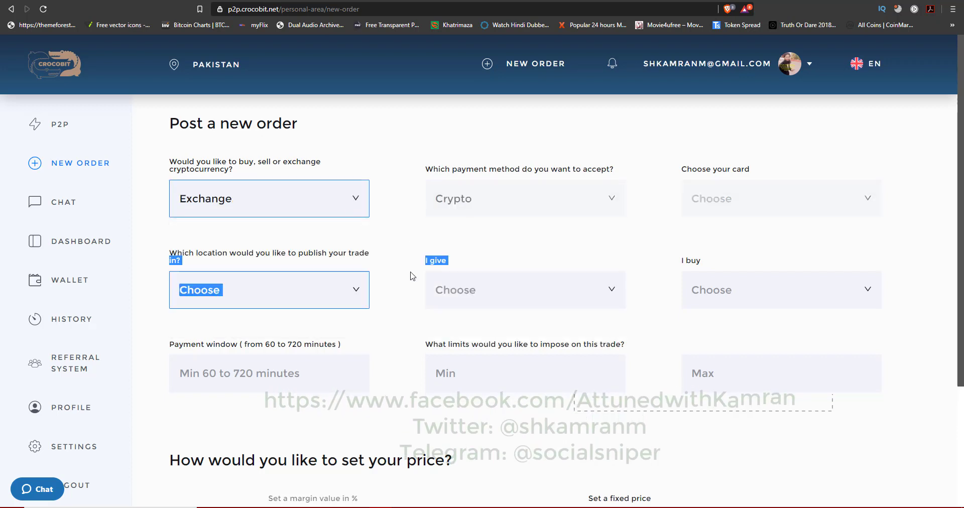
left_click(614, 198)
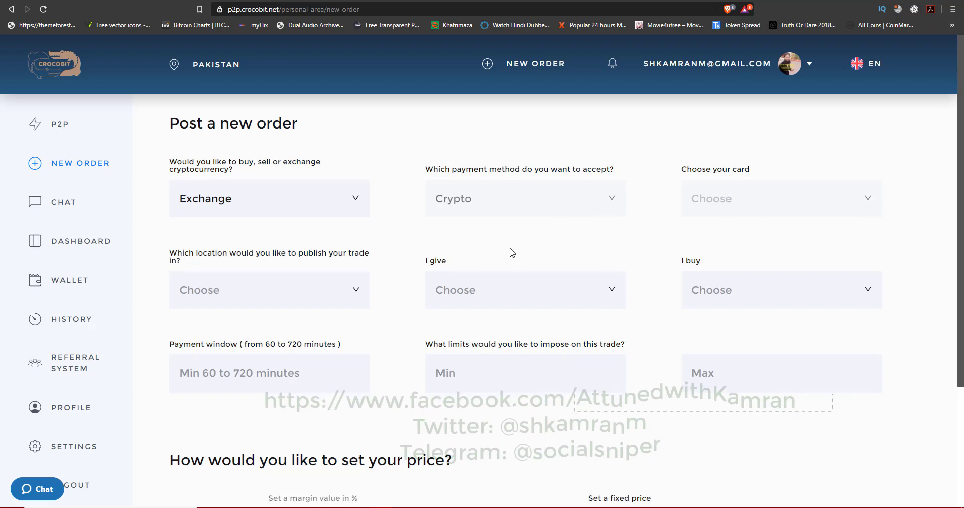
Step: Publish the order in All locations, giving EDC
left_click(356, 292)
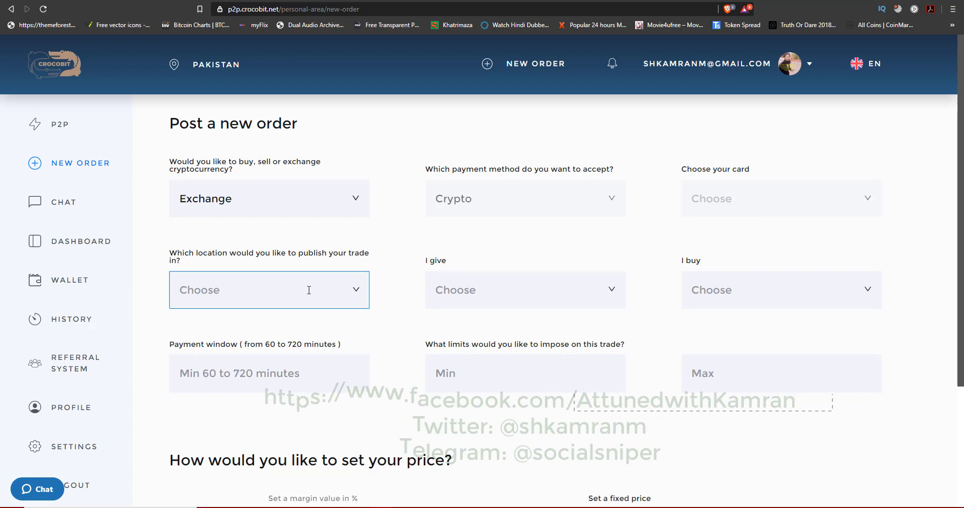
left_click(296, 332)
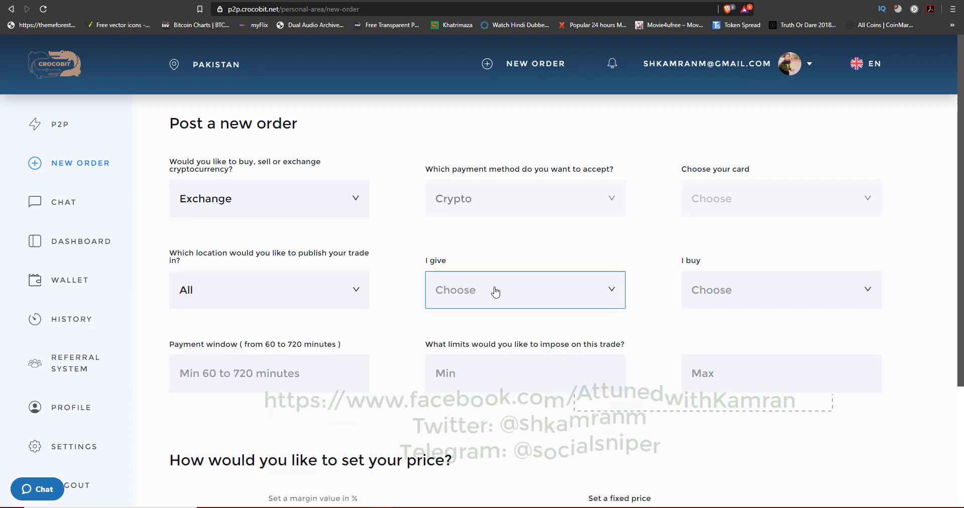
left_click(495, 290)
left_click(482, 409)
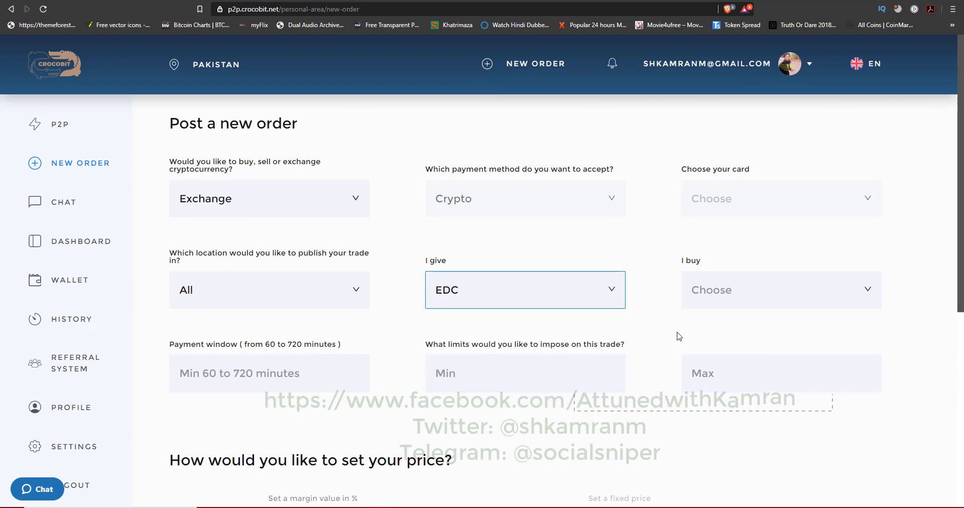
Step: Choose Bitcoin as the currency to buy, replacing an initial EDC-20 pick
left_click(742, 297)
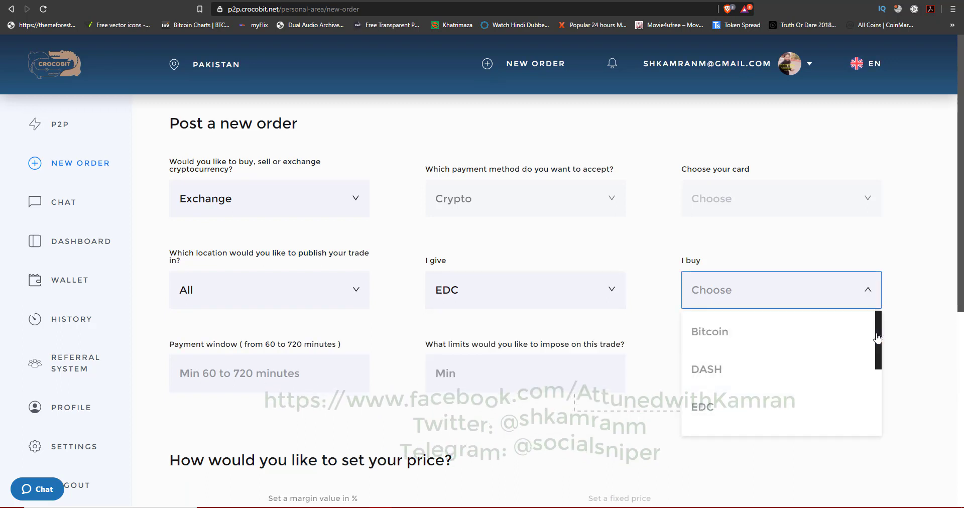
left_click_drag(879, 339, 878, 377)
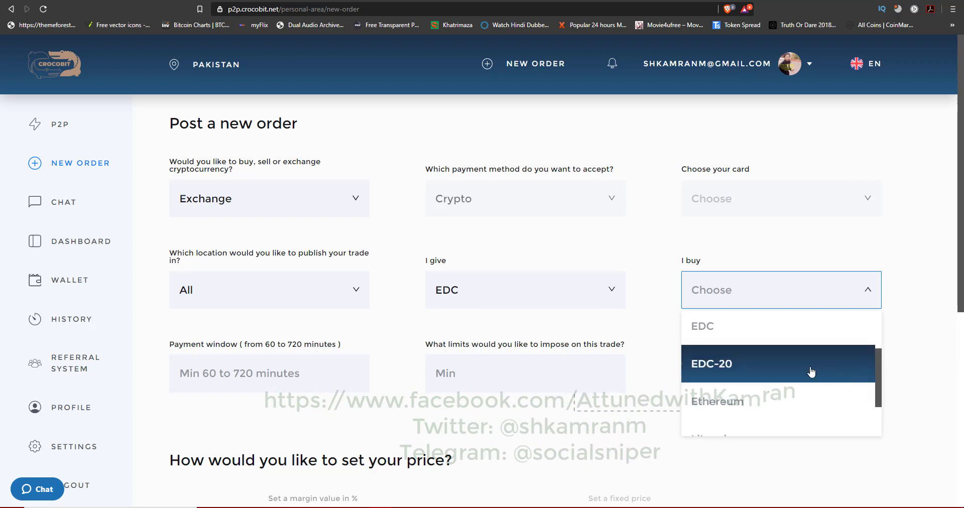
left_click(812, 372)
left_click(816, 294)
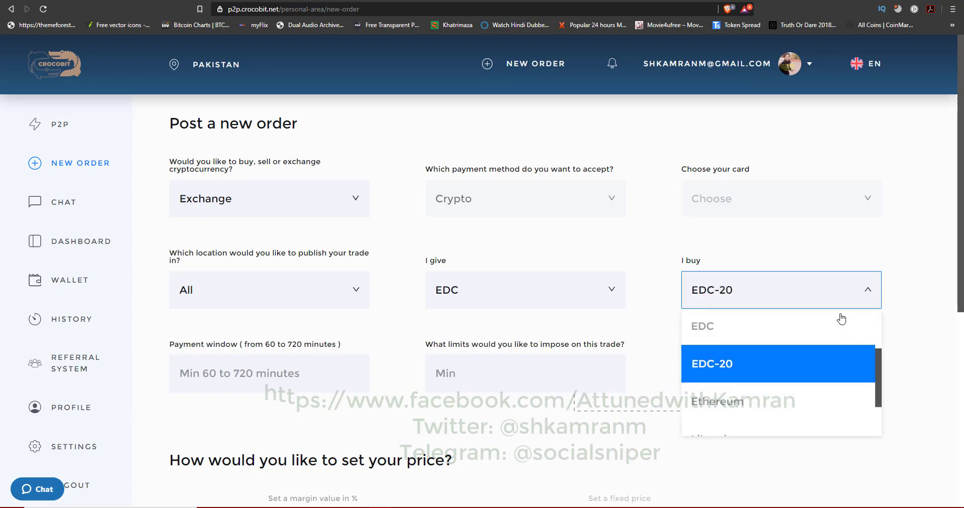
scroll(882, 378, "up", 3)
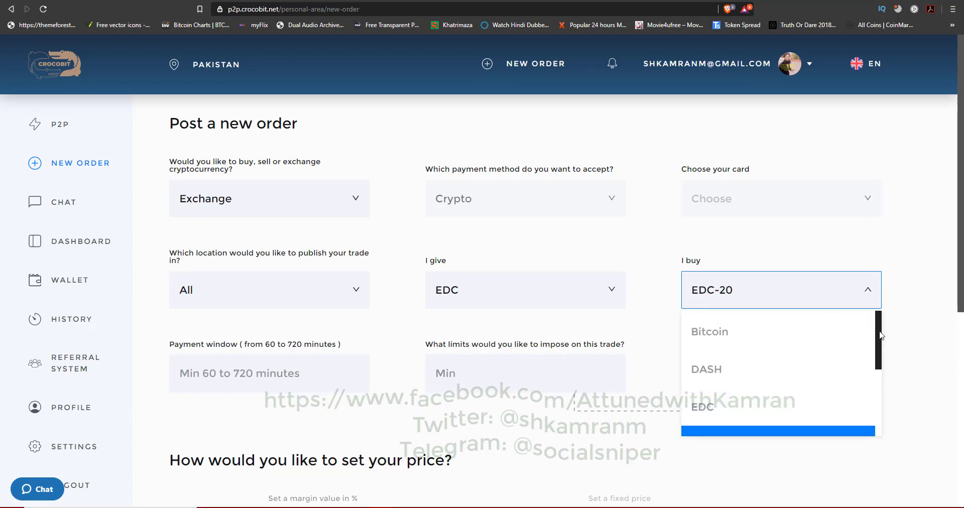
left_click(792, 336)
scroll(918, 385, "down", 4)
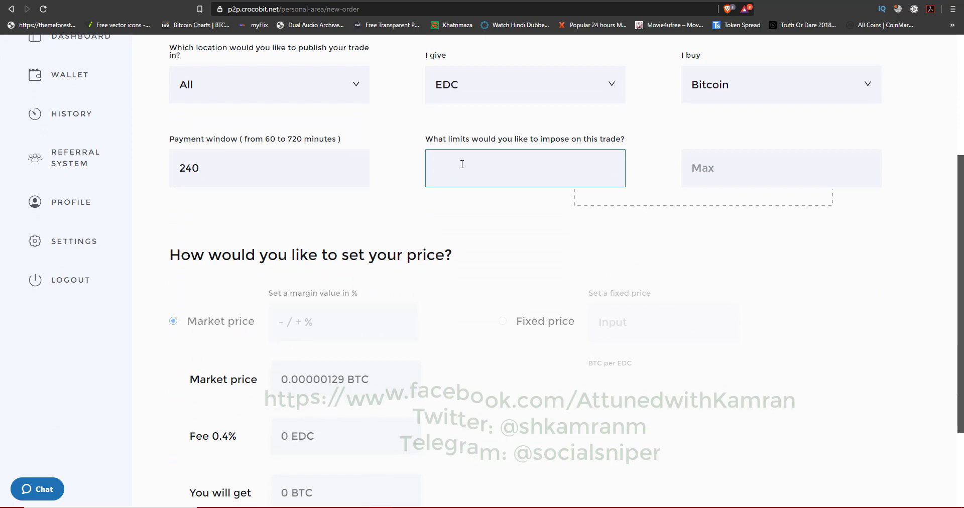
Step: Limit the trade to 5000–19920 EDC and post the EDC-for-Bitcoin order
type("5000")
left_click(707, 179)
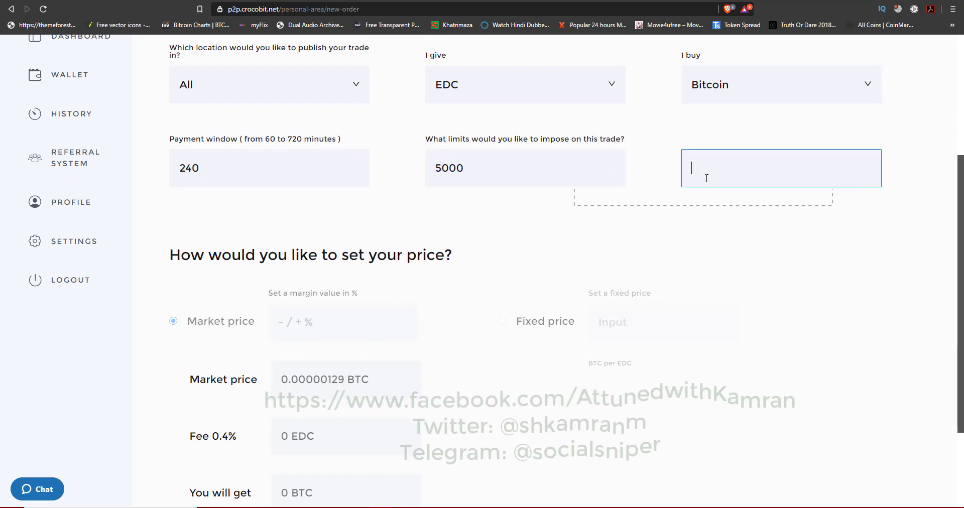
type("19920")
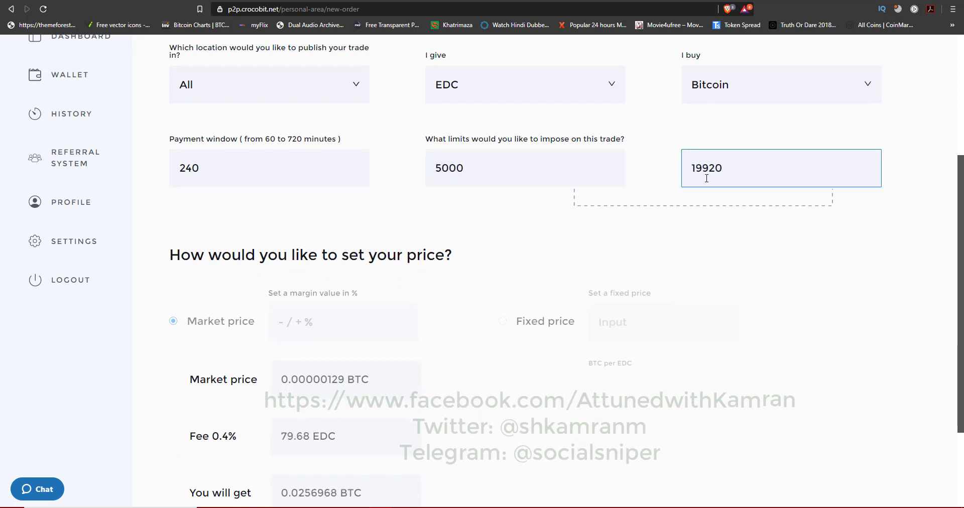
scroll(733, 274, "down", 1)
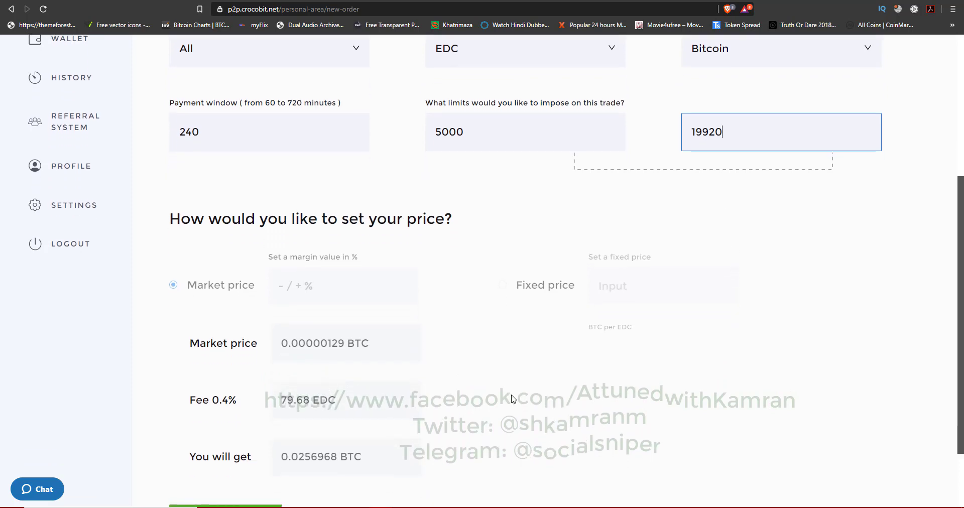
scroll(513, 400, "down", 1)
scroll(512, 398, "down", 1)
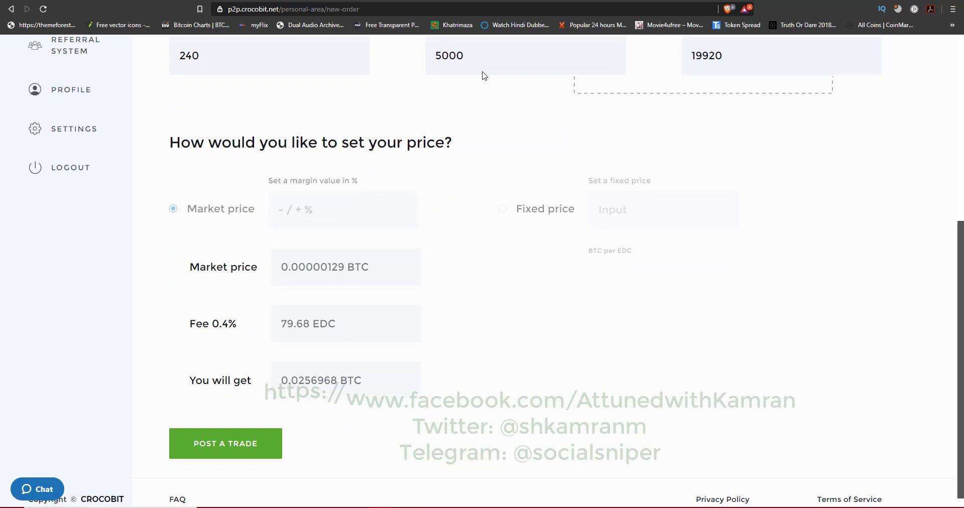
scroll(321, 61, "down", 1)
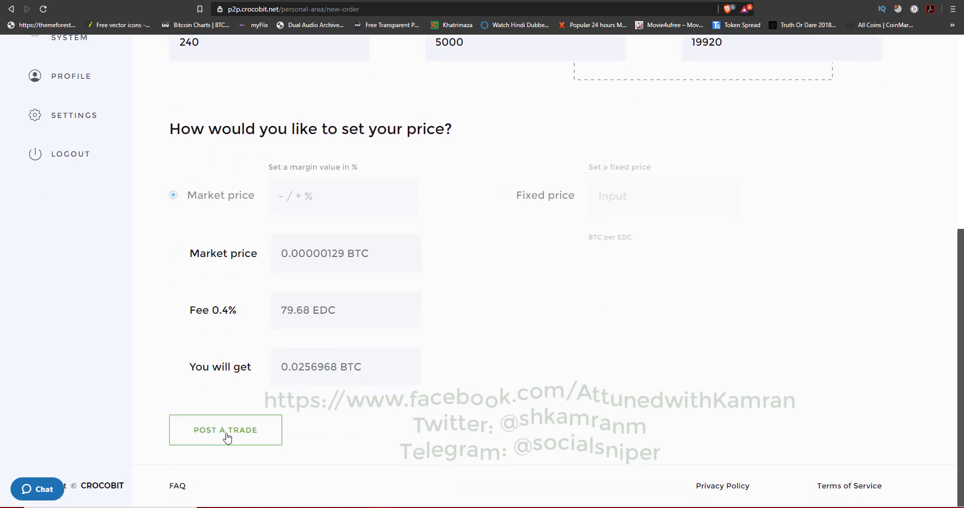
left_click(222, 438)
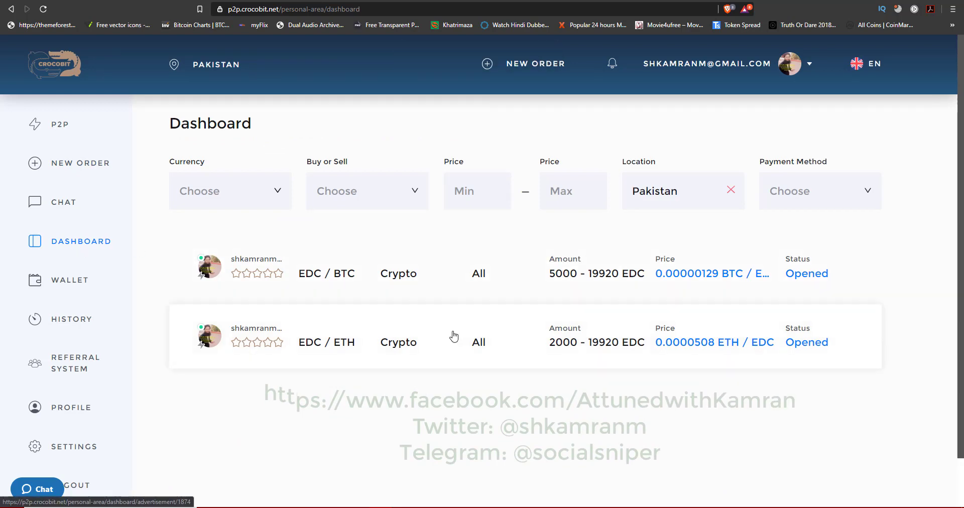
Step: On the prefilled order form, give EDC-20 instead, try Fixed price, then revert to Market price
key("alt+Left")
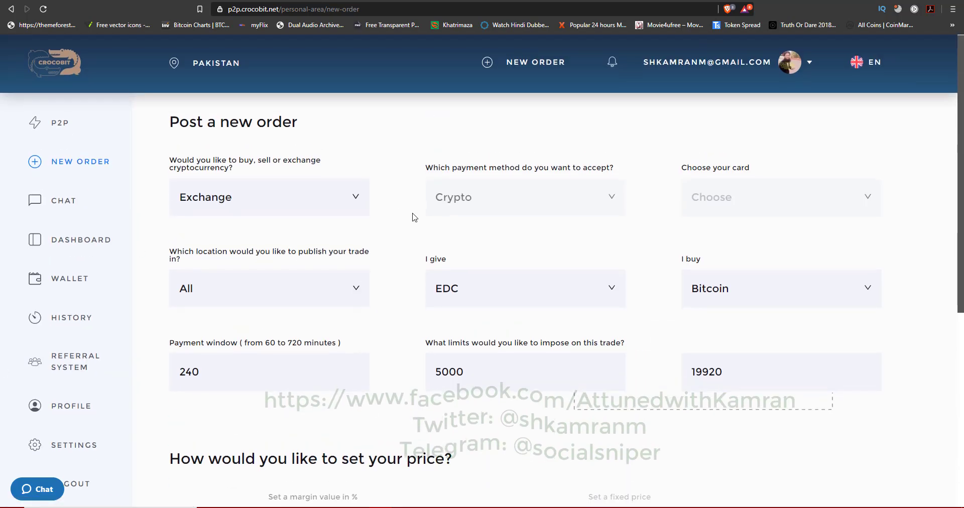
left_click(609, 292)
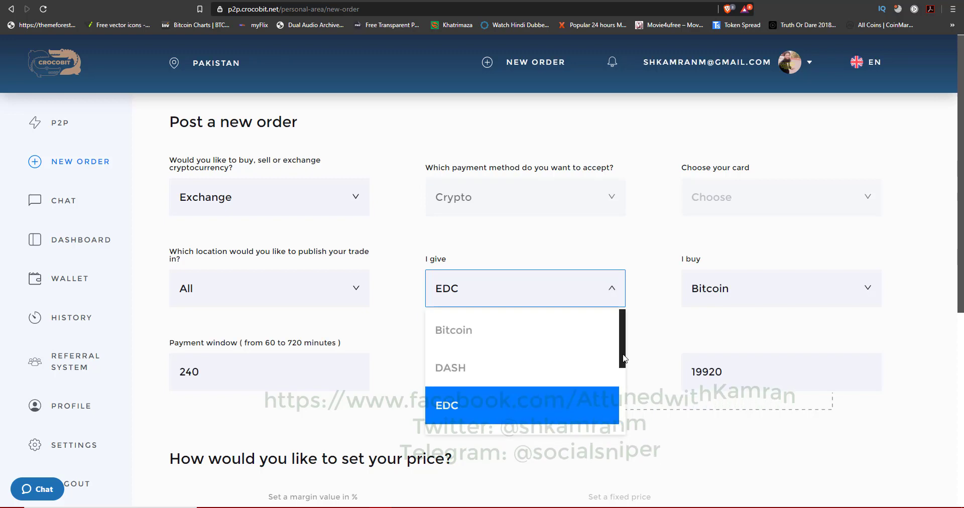
scroll(583, 397, "down", 1)
left_click(579, 401)
scroll(360, 304, "down", 6)
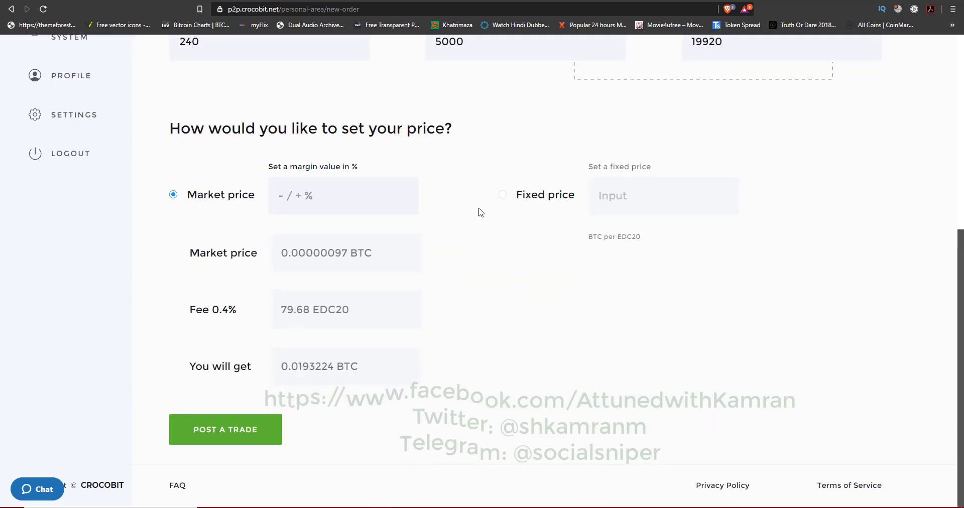
left_click(502, 194)
left_click(655, 351)
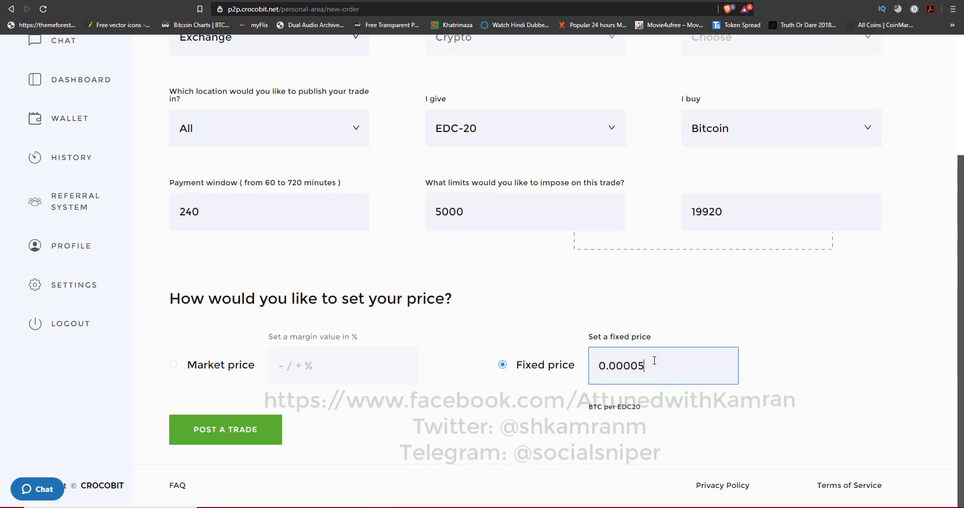
left_click(174, 367)
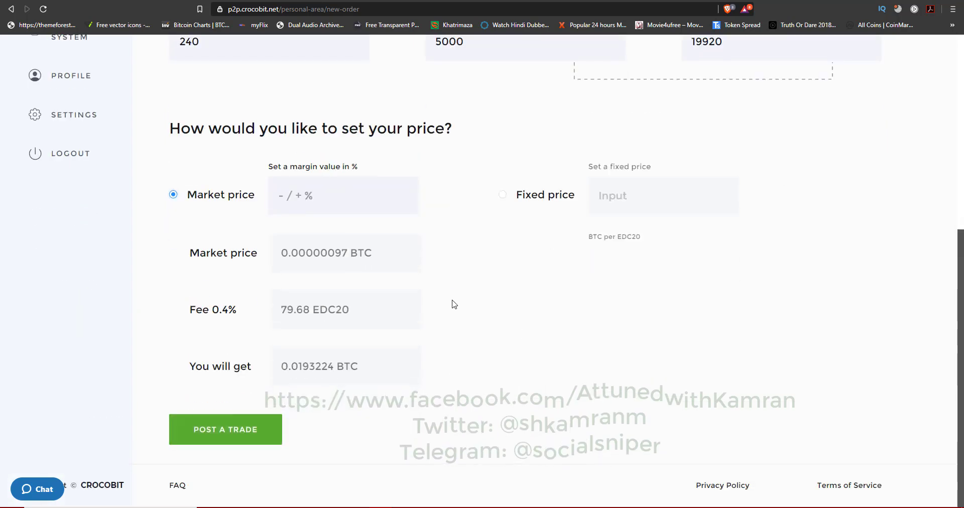